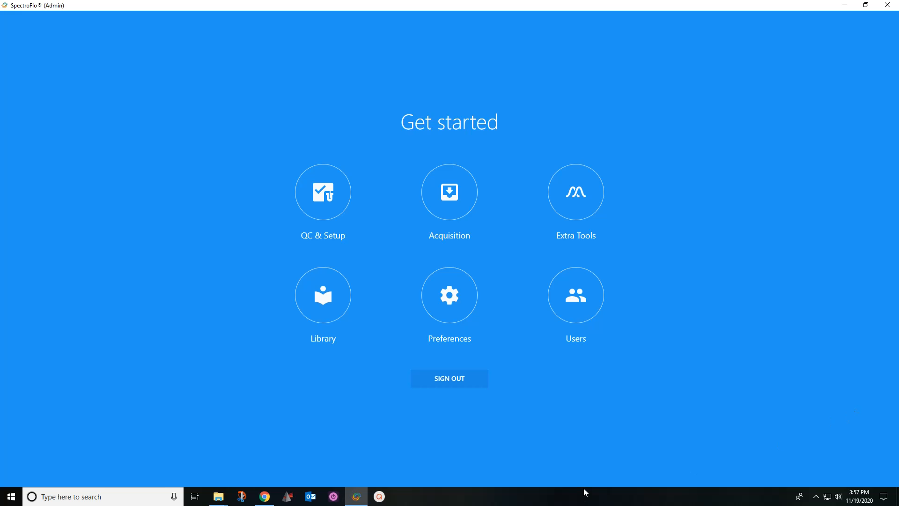
- Create a default experiment in Acquisition and add two more tubes to its group
left_click(452, 201)
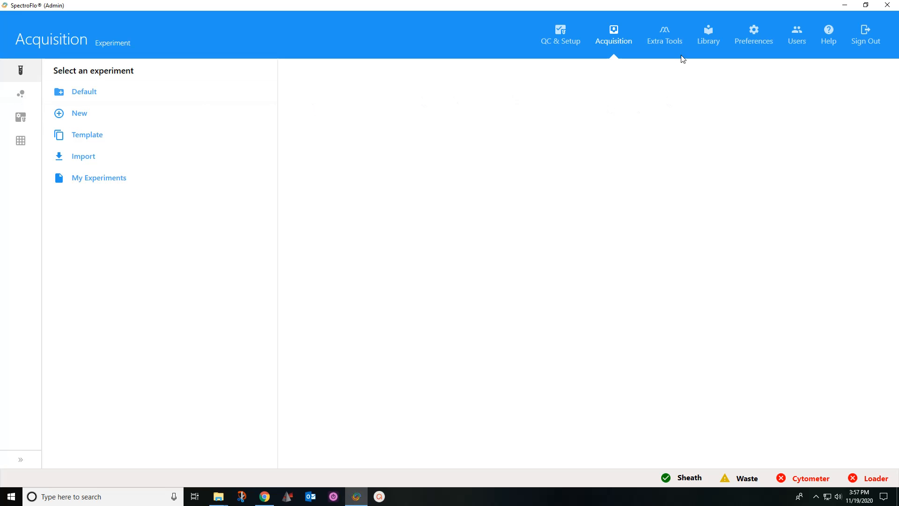
left_click(667, 37)
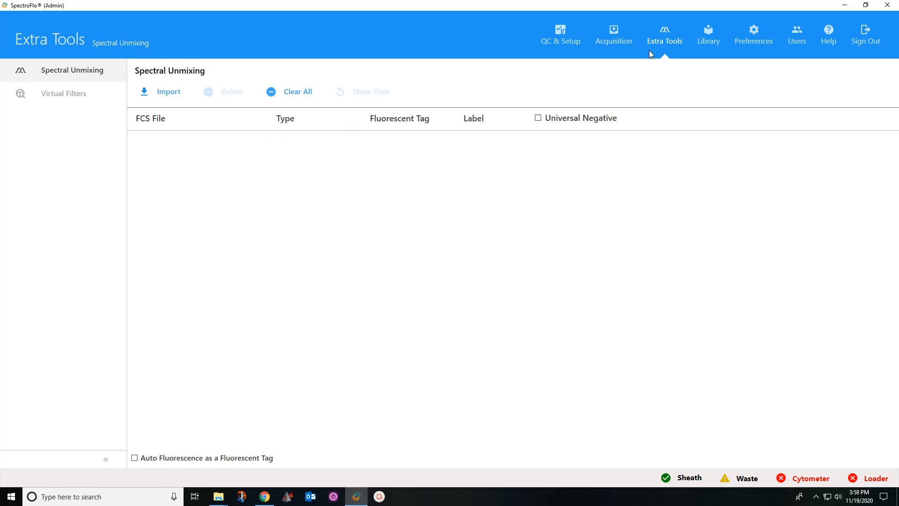
left_click(613, 37)
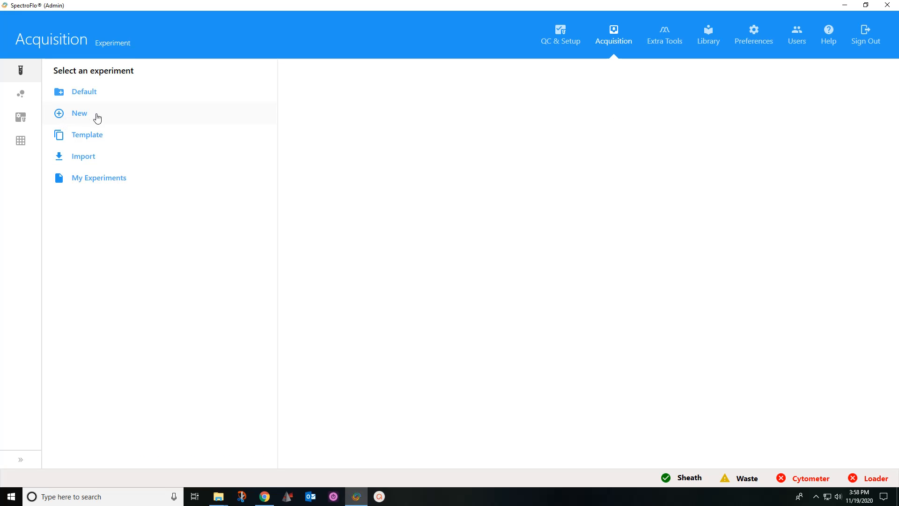
left_click(77, 96)
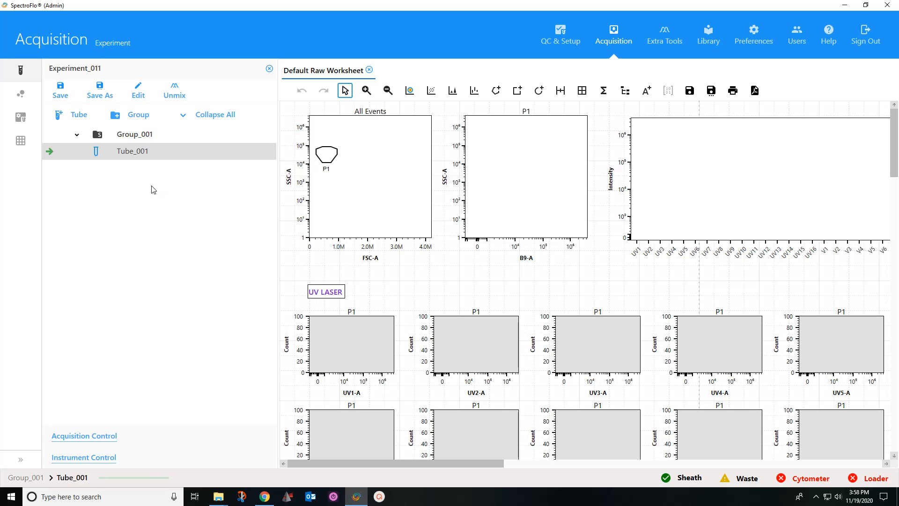
left_click(79, 117)
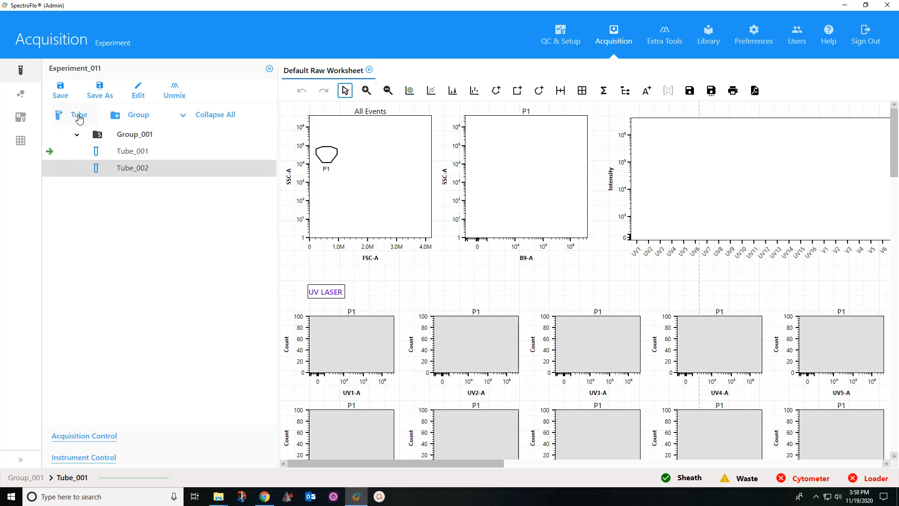
left_click(79, 117)
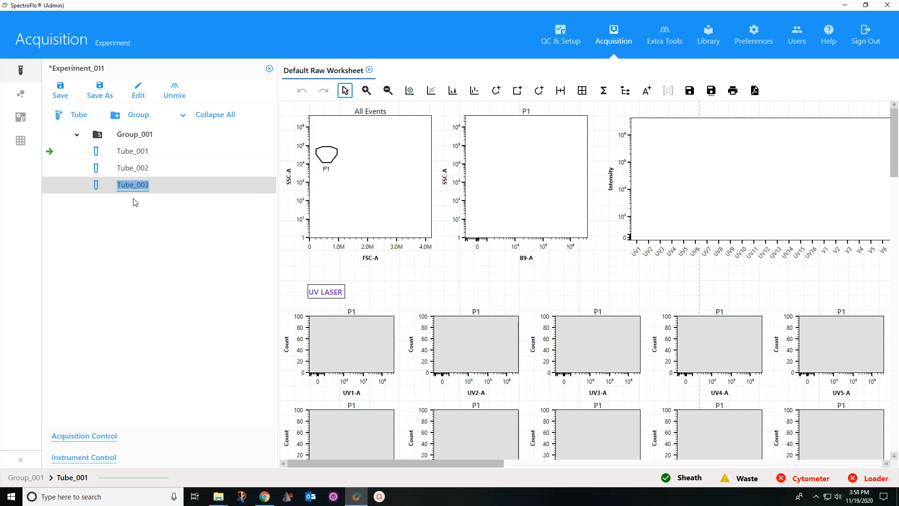
- Review the experiment's fluorescent tags, groups and acquisition settings without saving, and check the instrument control gain settings
left_click(138, 92)
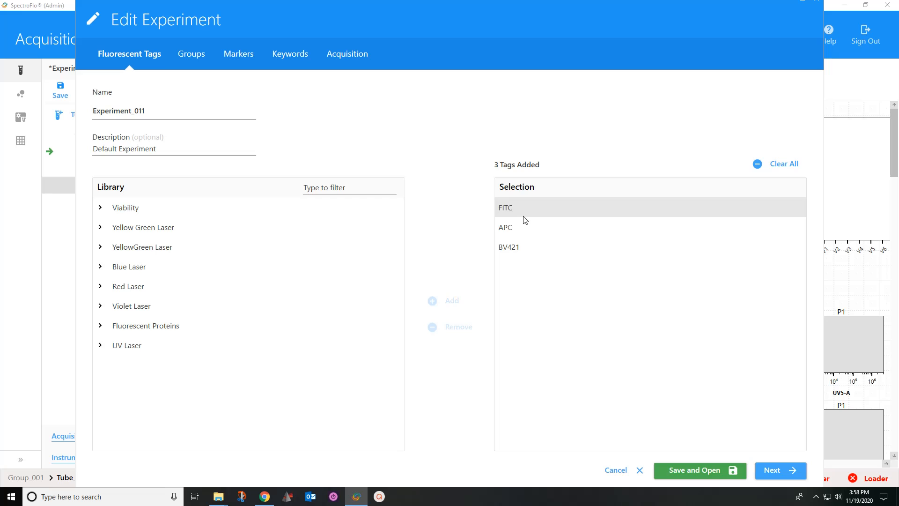
left_click(192, 55)
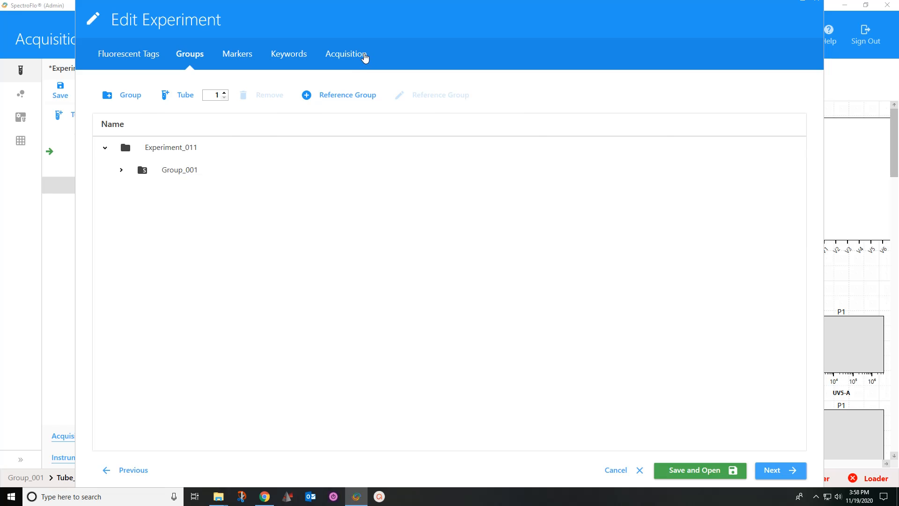
left_click(363, 57)
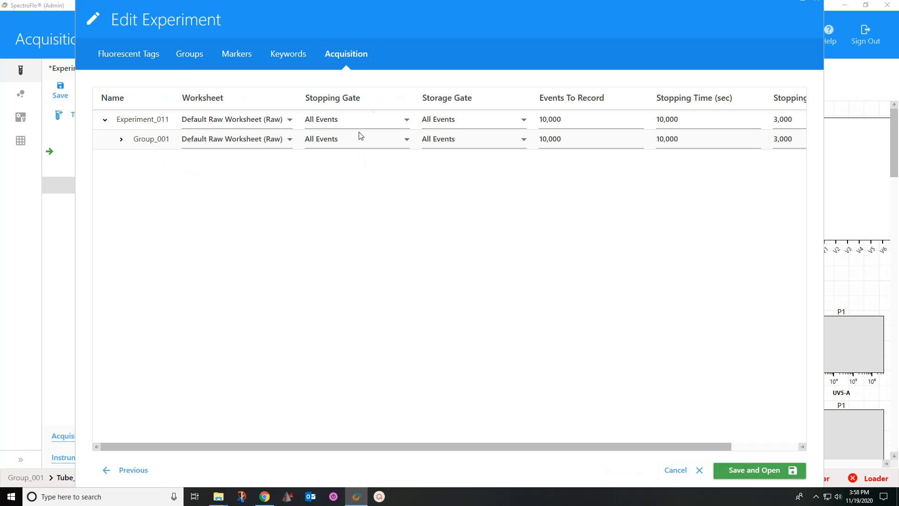
left_click(675, 471)
left_click(565, 277)
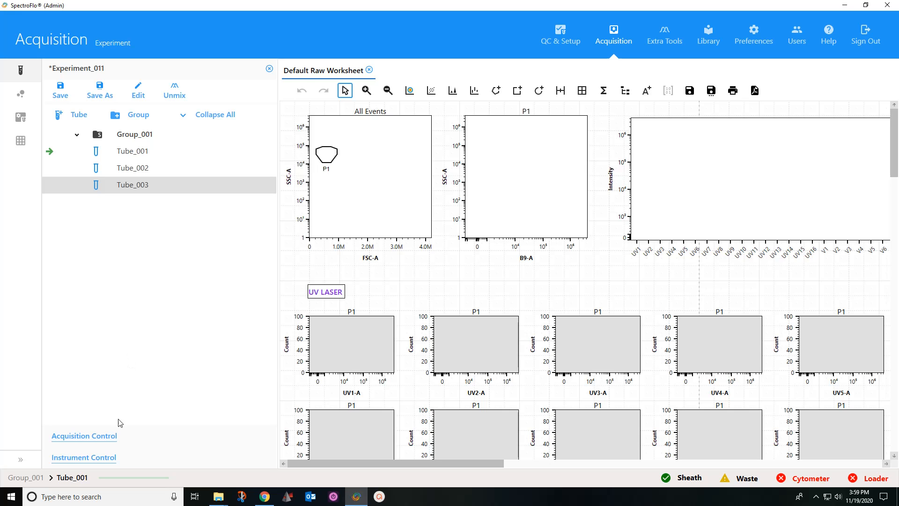
left_click(83, 462)
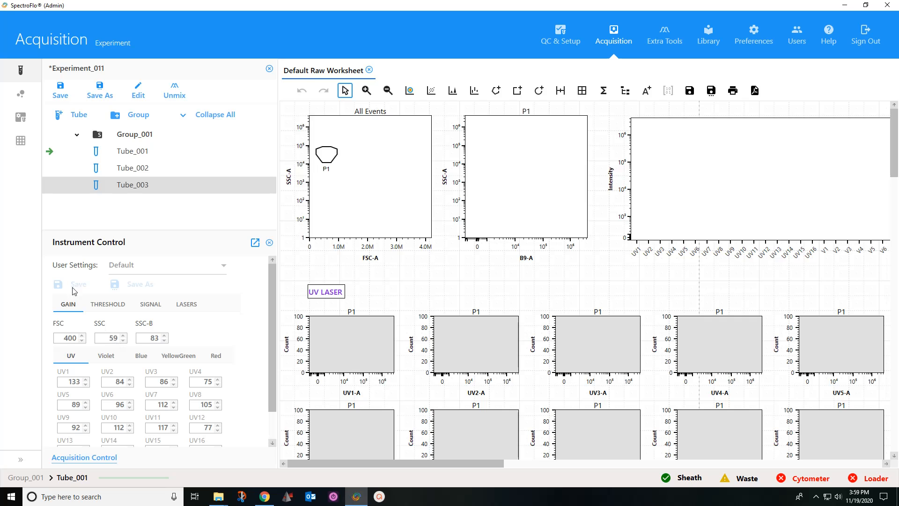
left_click(270, 243)
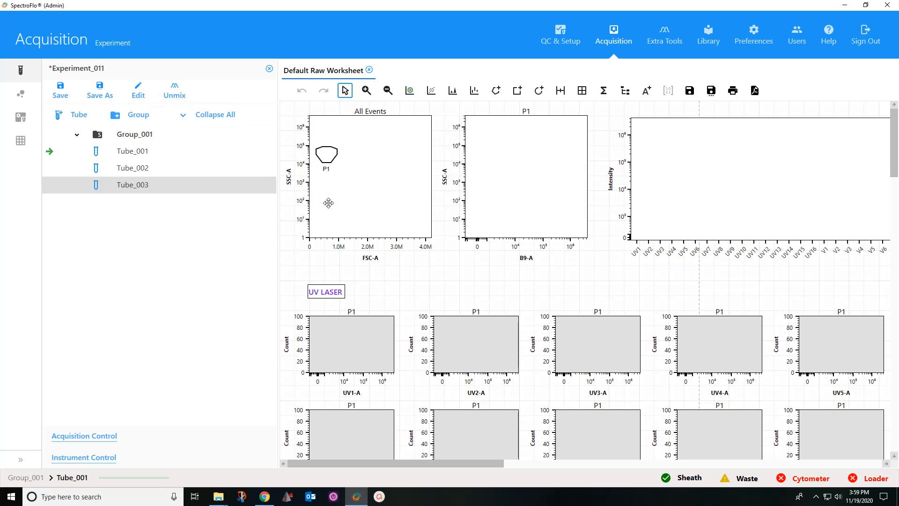
- Set the Y axis scale of the All Events plot to Linear
left_click(351, 193)
right_click(381, 179)
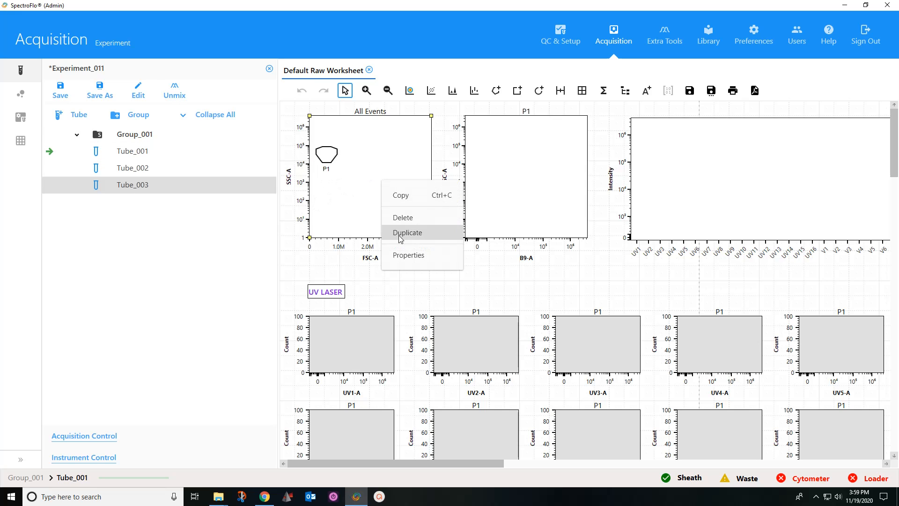
left_click(422, 256)
left_click(823, 309)
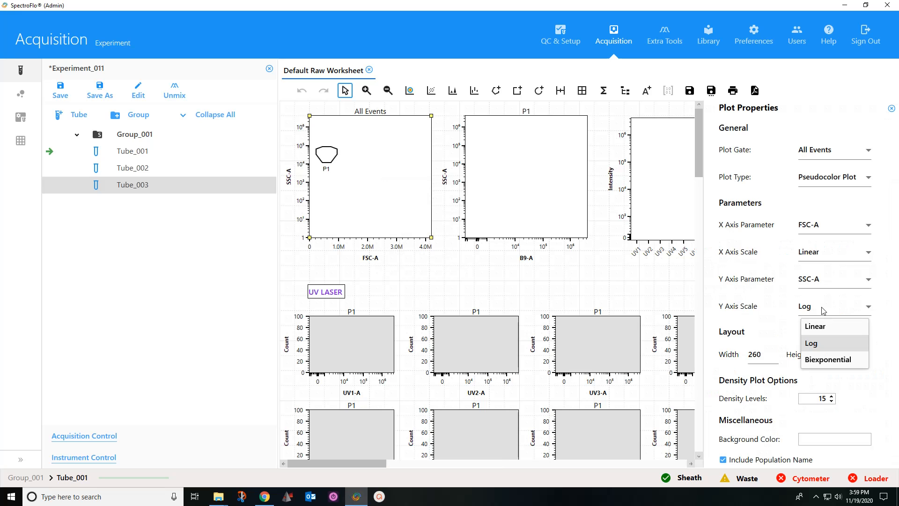
left_click(824, 335)
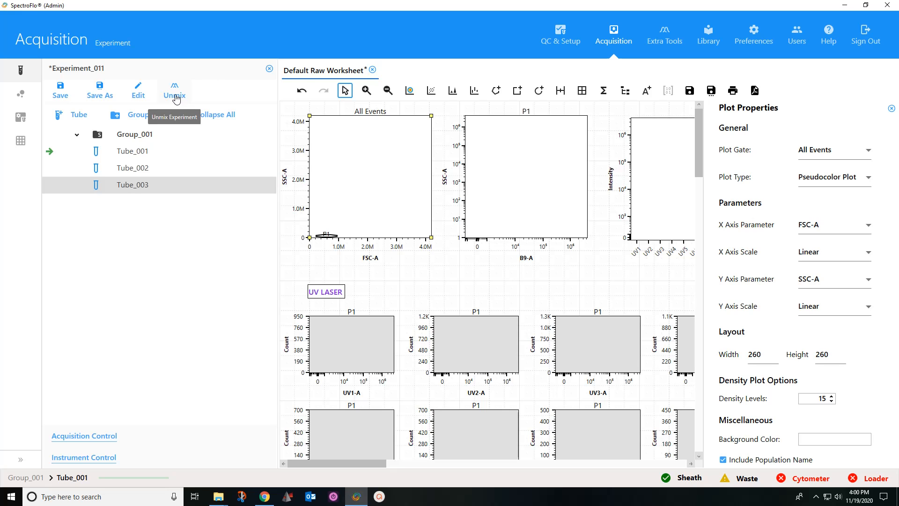
- Import the unstained file and the four CD3 AF532 titration FCS files from the Titration example folder into Spectral Unmixing
left_click(668, 38)
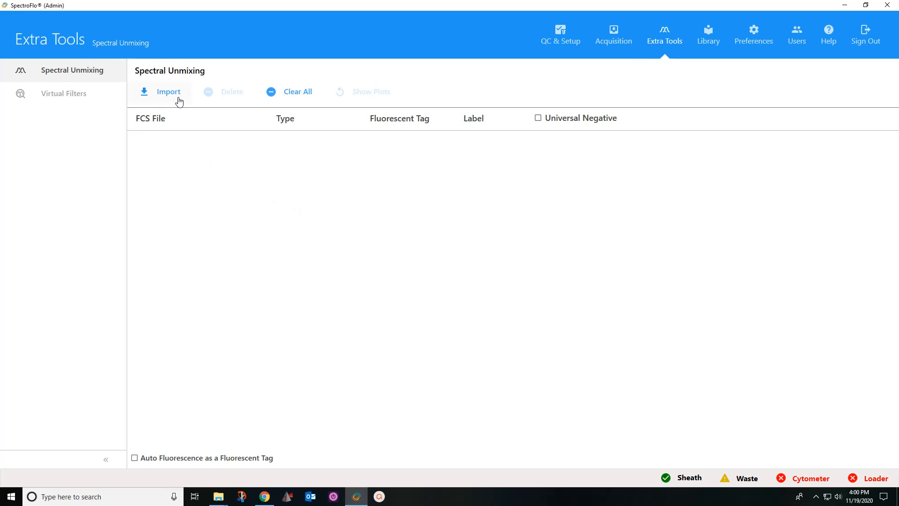
left_click(164, 94)
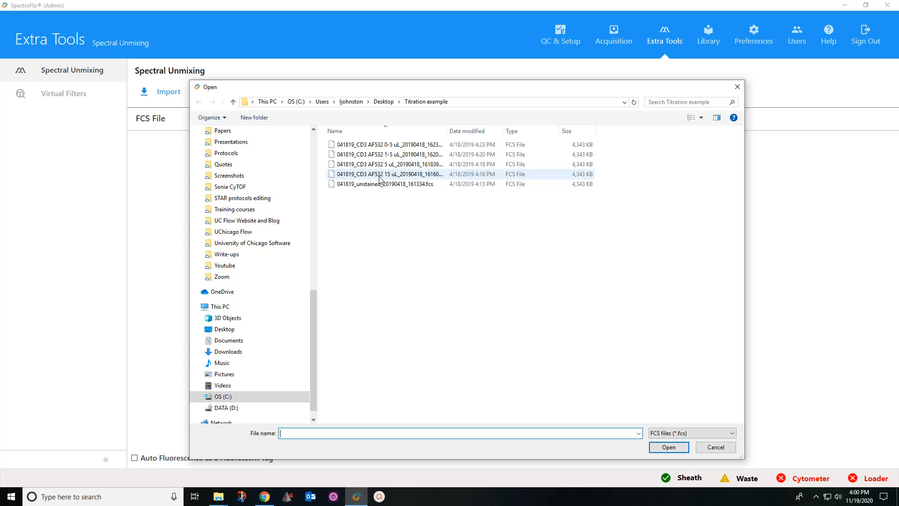
left_click(388, 144)
left_click(395, 184, "ctrl")
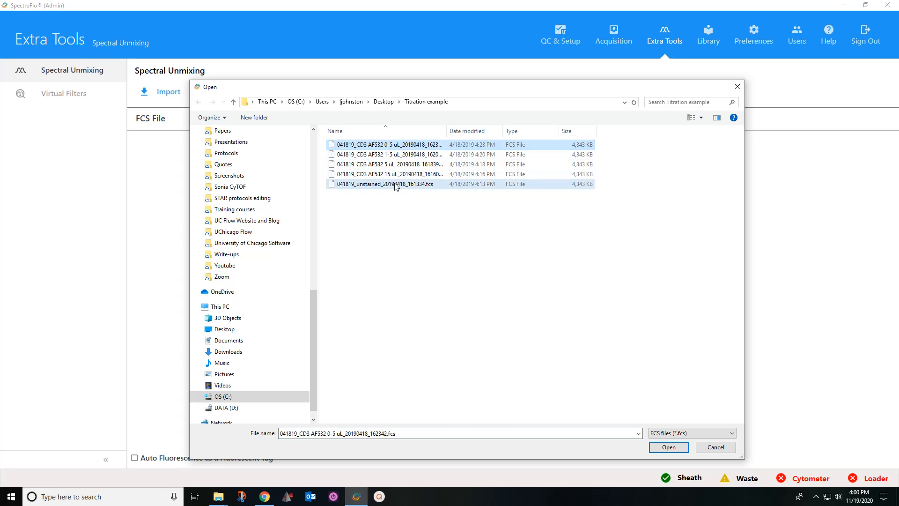
left_click(397, 173, "ctrl")
left_click(399, 164, "ctrl")
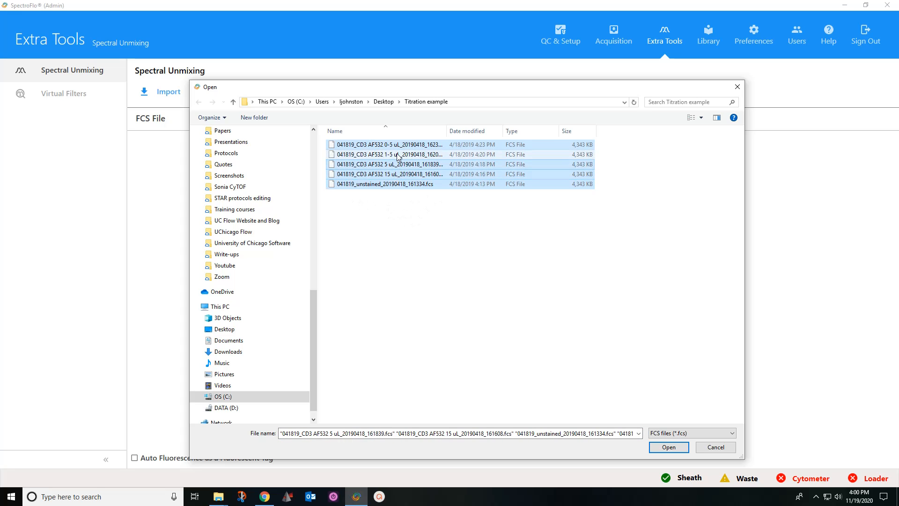
left_click(402, 155, "ctrl")
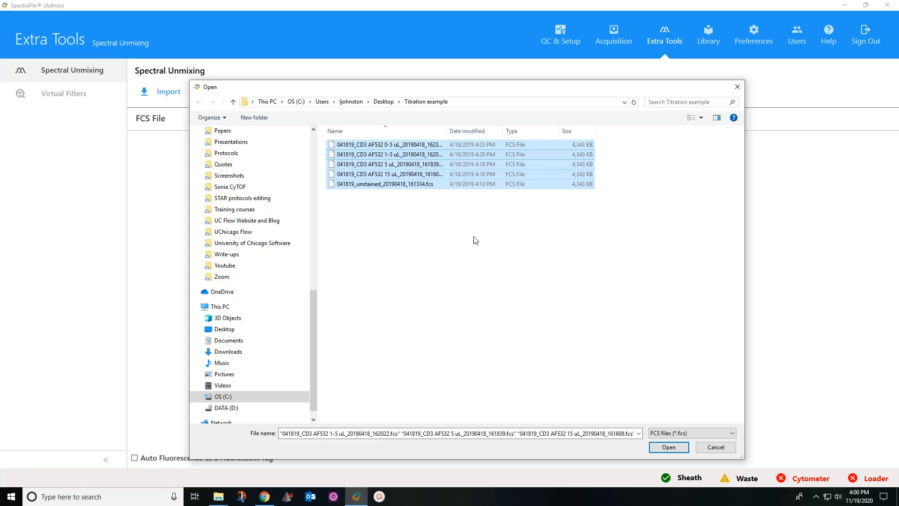
left_click(668, 448)
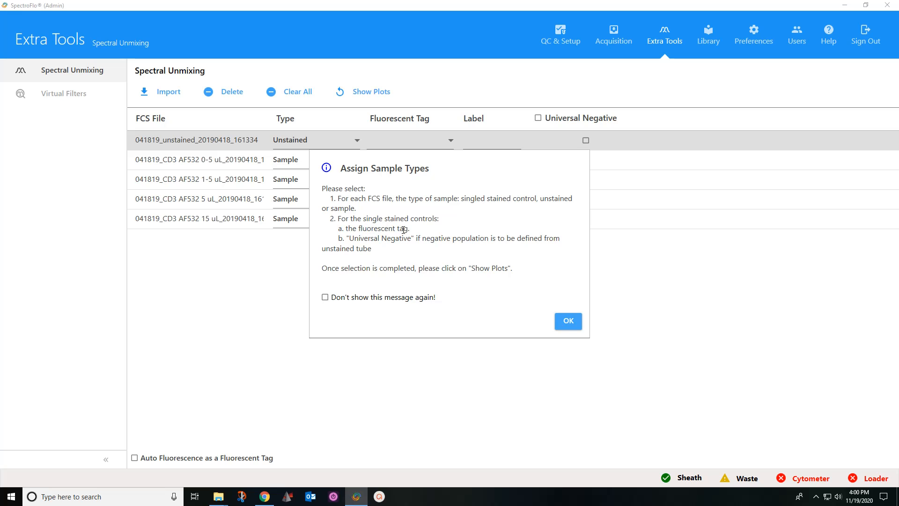
left_click(569, 319)
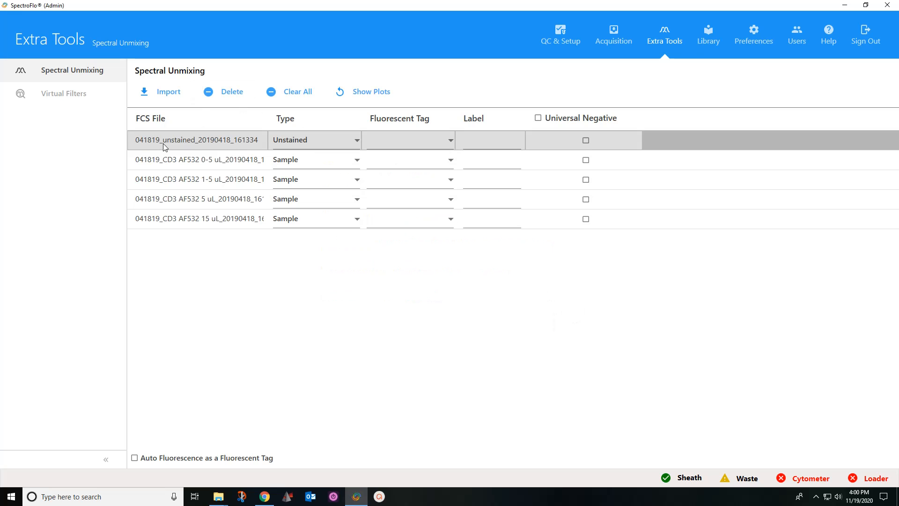
- Assign the Unstained type to the unstained file and Single Stained to the CD3 AF532 15 uL file
left_click(306, 141)
left_click(304, 175)
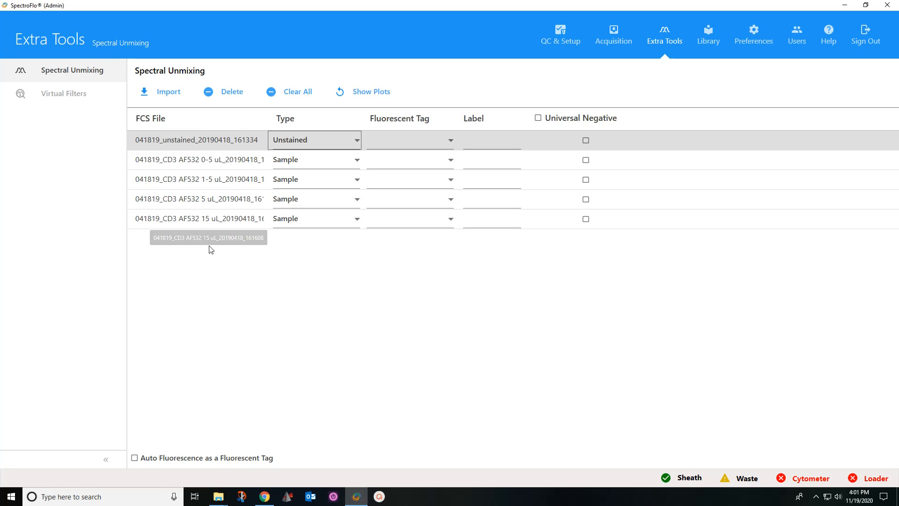
left_click(299, 218)
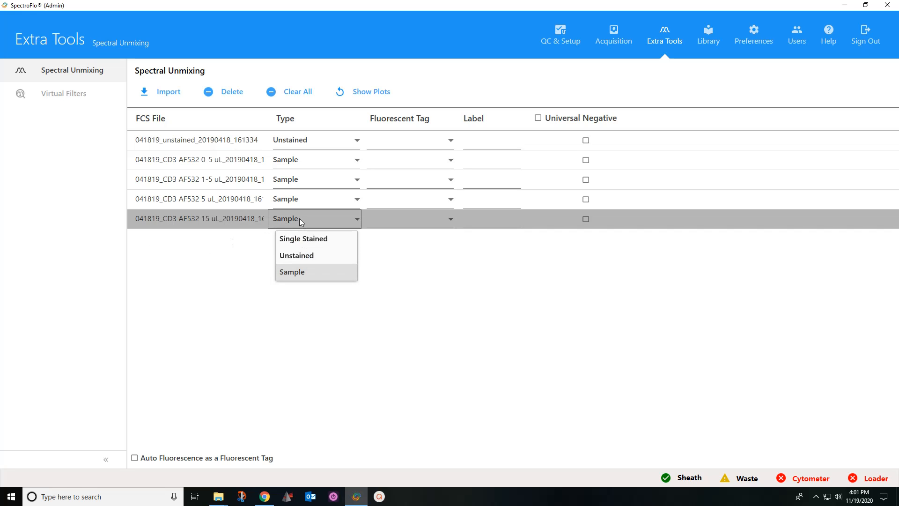
left_click(317, 239)
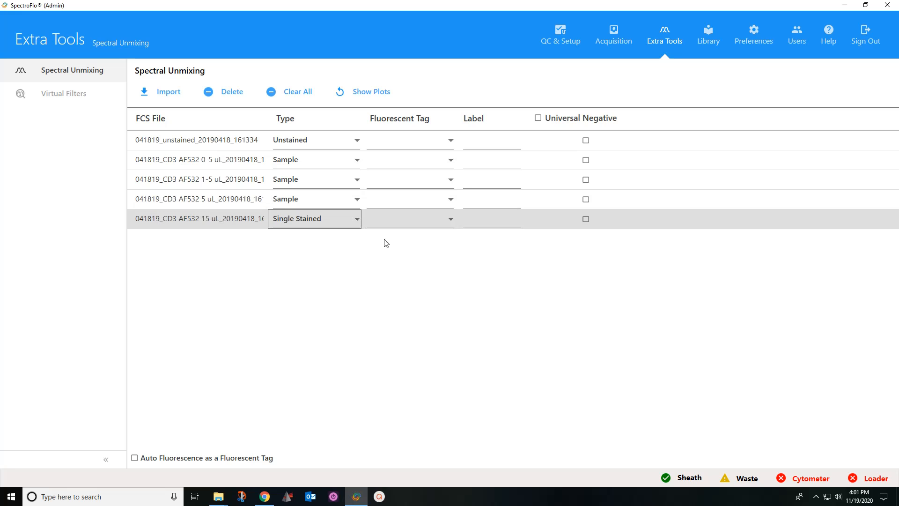
- Set the single-stained 15 uL control's fluorescent tag to Alexa Fluor 532 and its label to CD3
left_click(406, 218)
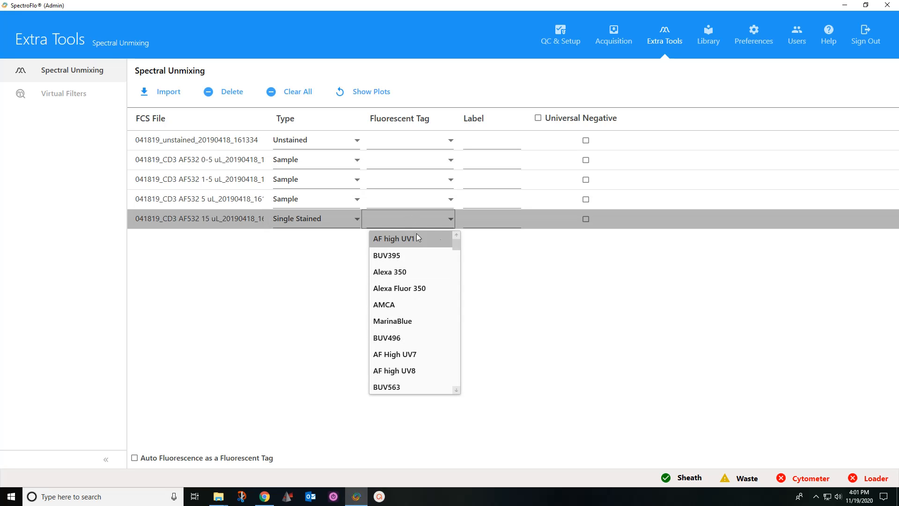
left_click_drag(456, 246, 457, 288)
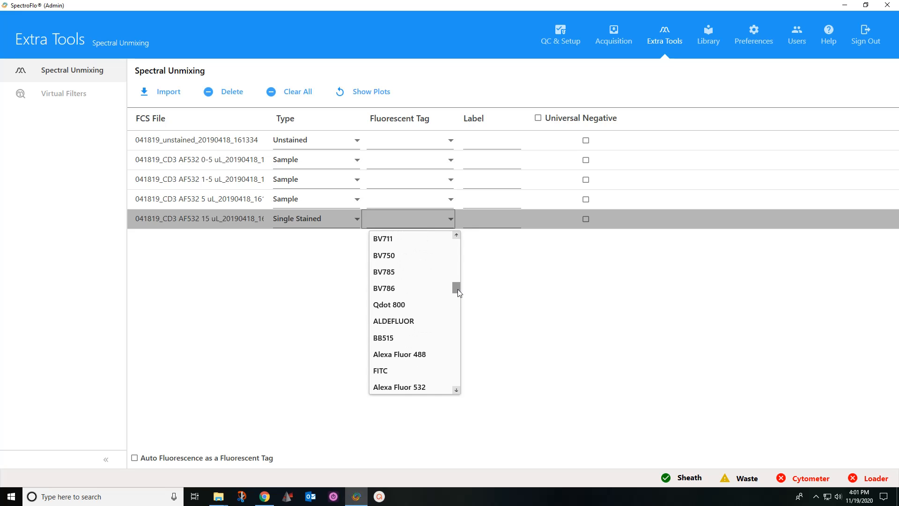
left_click(412, 385)
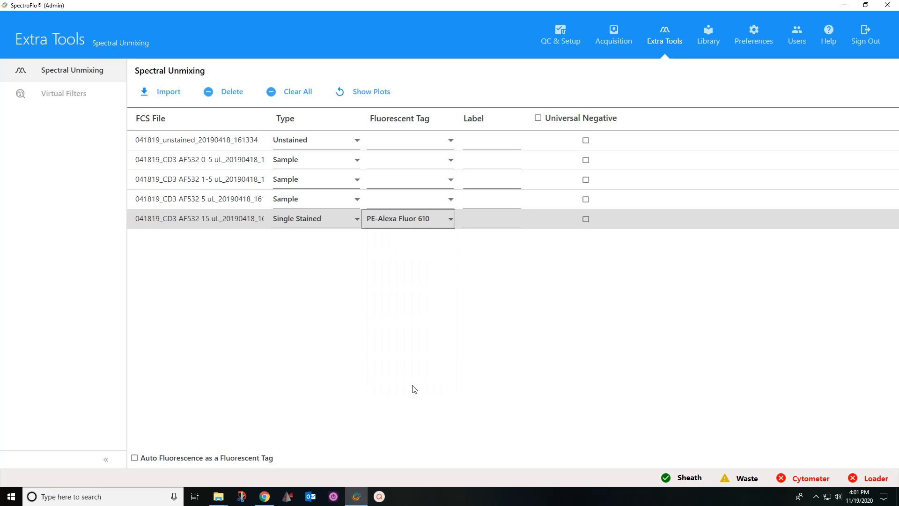
left_click(451, 218)
left_click_drag(455, 306, 457, 290)
left_click(426, 322)
key("Tab")
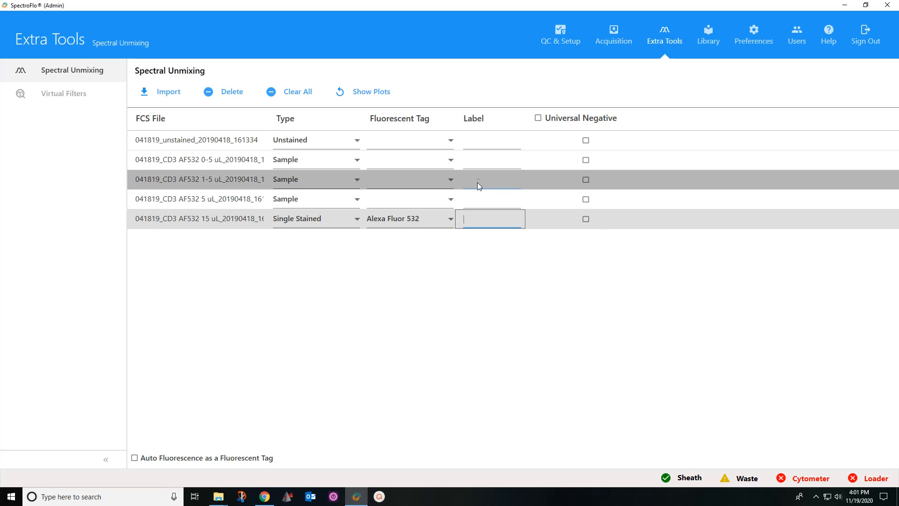
type("CD3")
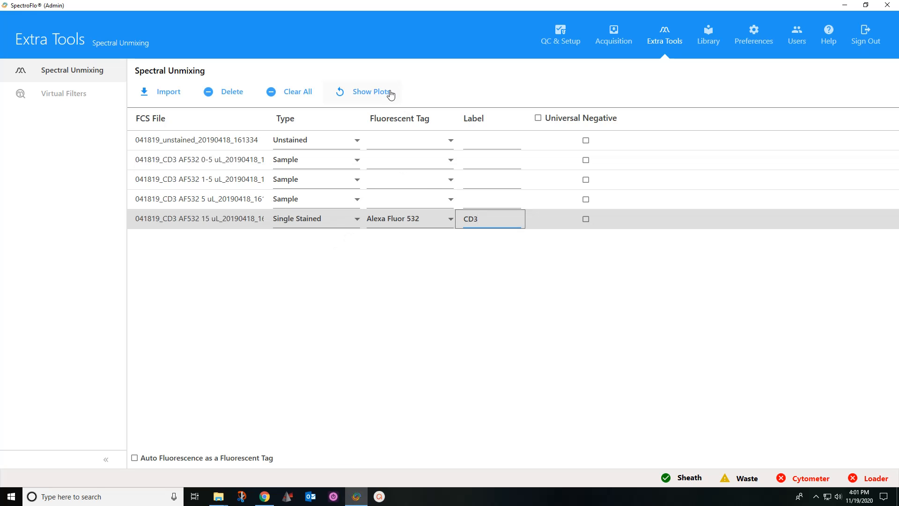
- Show the unmixing plots and move the P1 gate onto the dense main population in the Unstained scatter plot
left_click(366, 97)
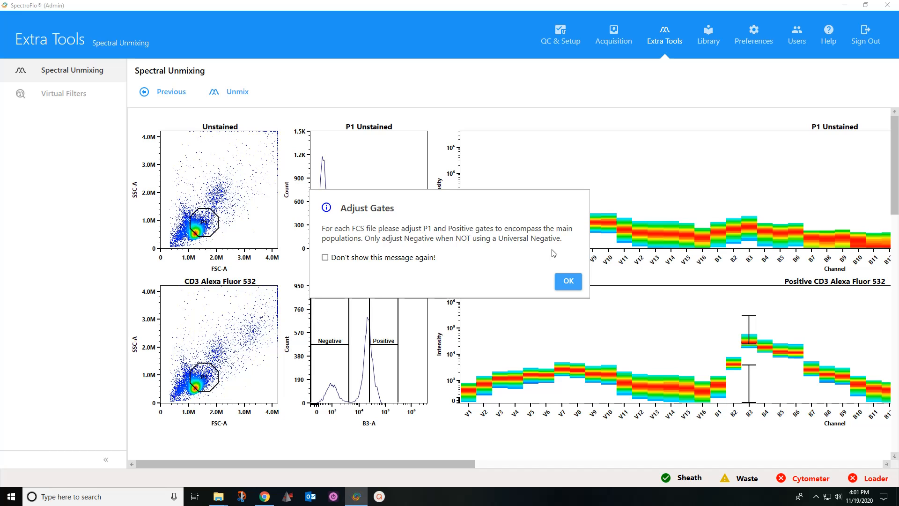
left_click(565, 282)
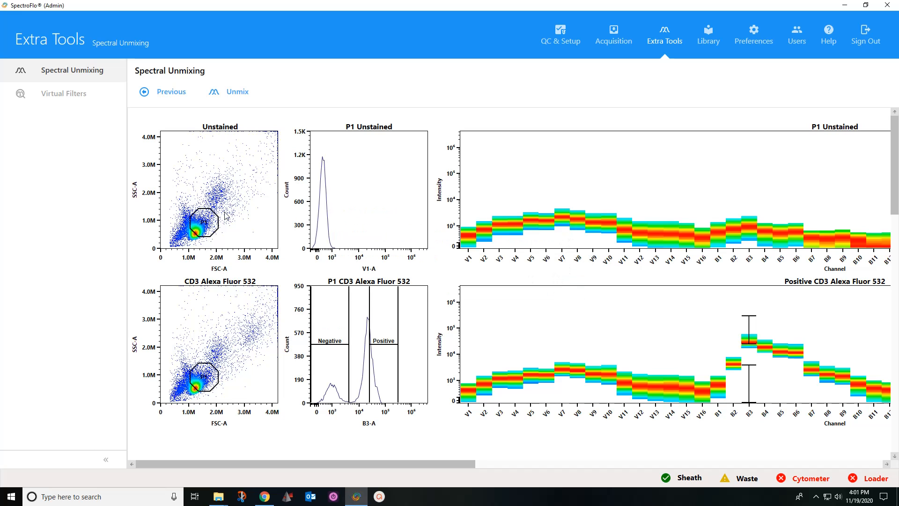
left_click(195, 216)
left_click_drag(213, 226, 207, 233)
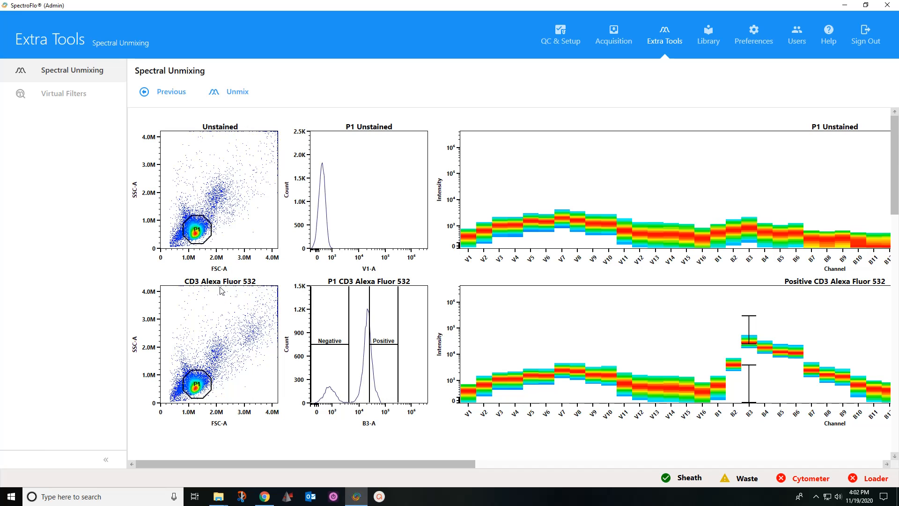
- Fit the Negative and Positive gates to the CD3 Alexa Fluor 532 histogram peaks and switch the histogram to channel B6
left_click_drag(349, 371, 331, 368)
left_click_drag(387, 371, 385, 372)
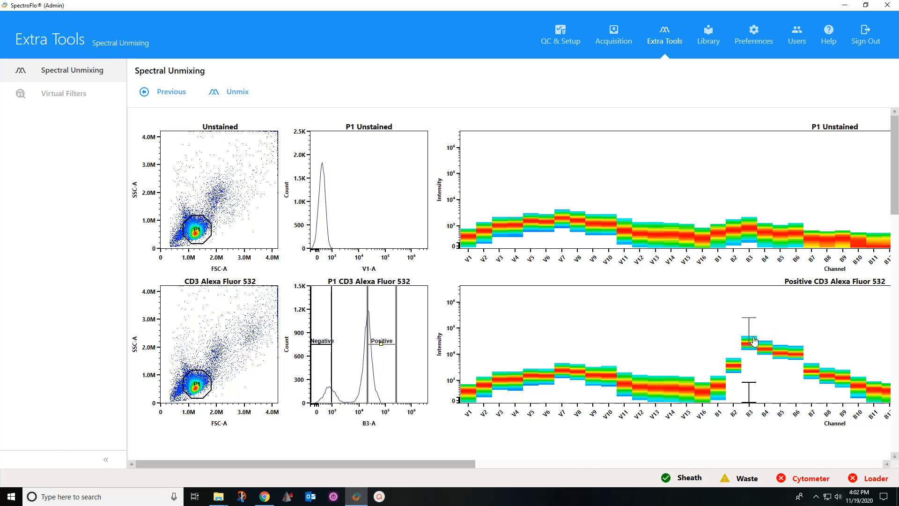
left_click(795, 350)
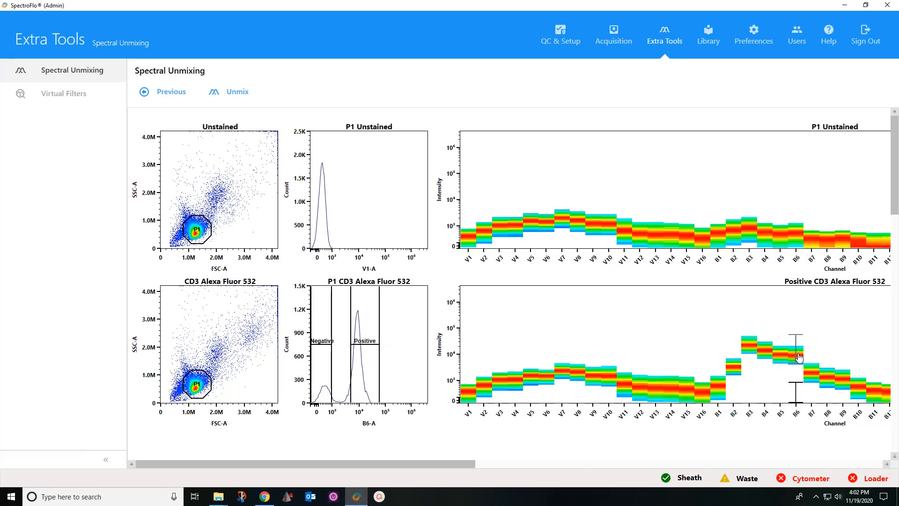
- Switch the CD3 Alexa Fluor 532 histogram to channel B3 and shift the Positive gate onto its bright peak
left_click(750, 344)
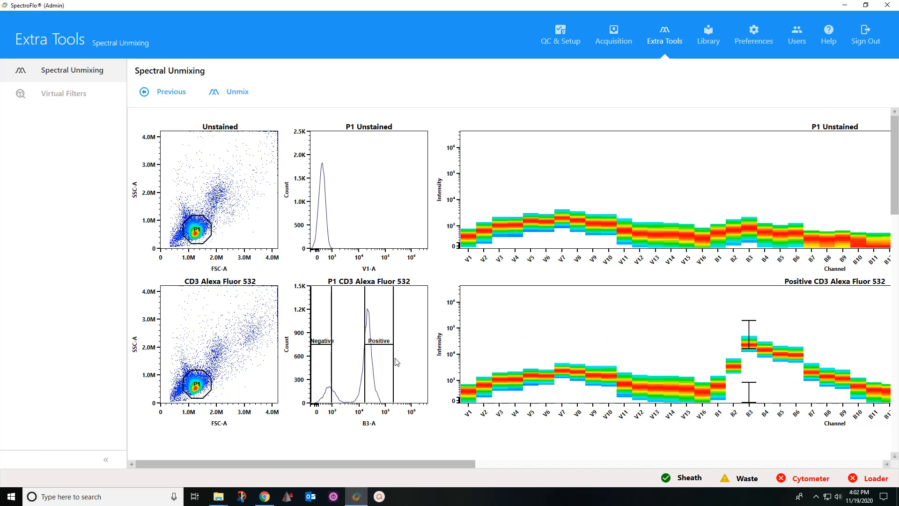
left_click_drag(398, 361, 382, 365)
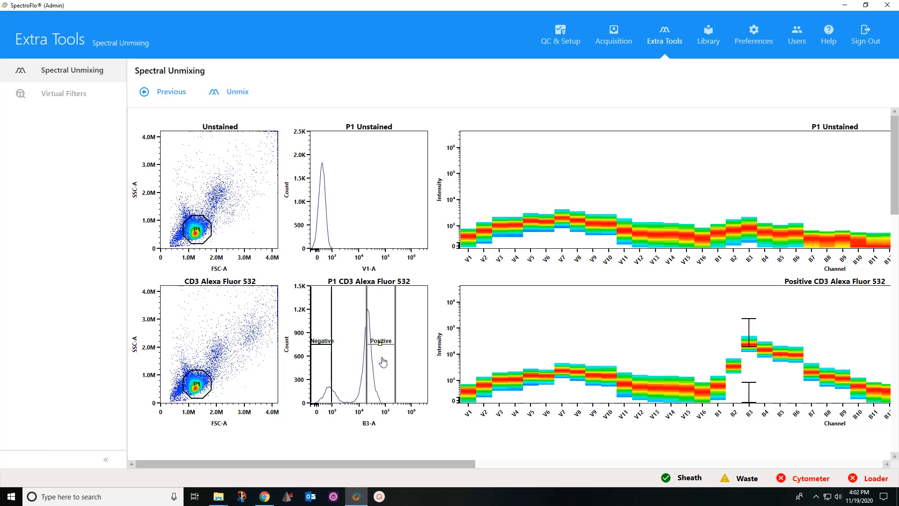
left_click(311, 371)
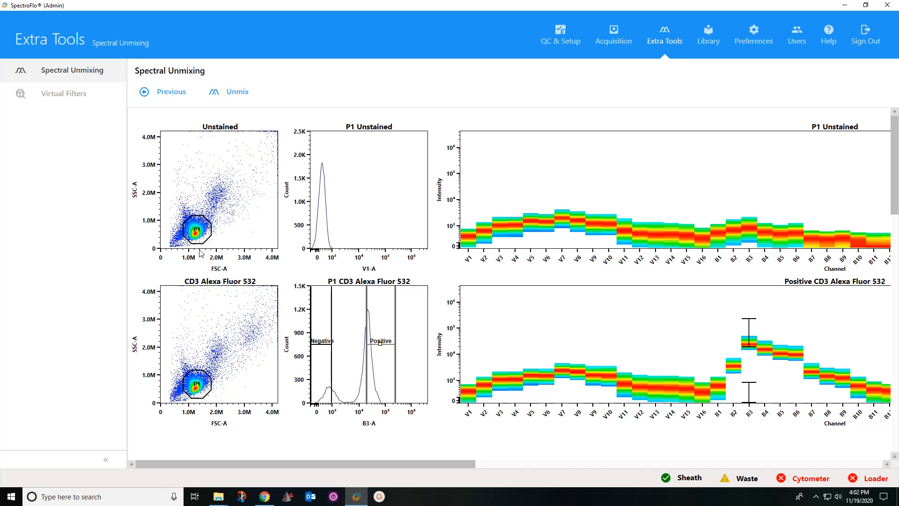
- Move the Unstained P1 gate down to the empty low SSC-A region and return it to the dense main population
left_click(205, 229)
left_click_drag(207, 228, 267, 240)
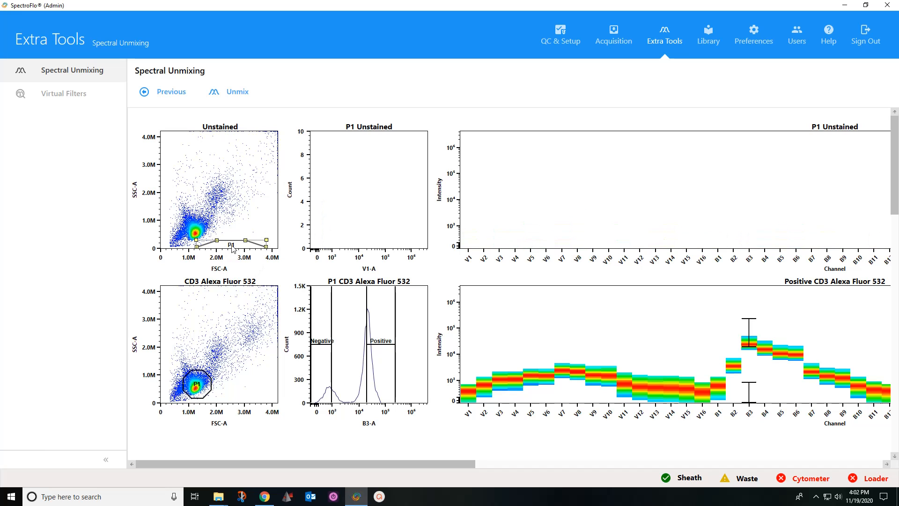
mouse_move(248, 246)
left_mouse_down()
mouse_move(233, 216)
mouse_move(234, 224)
mouse_move(211, 218)
left_mouse_up()
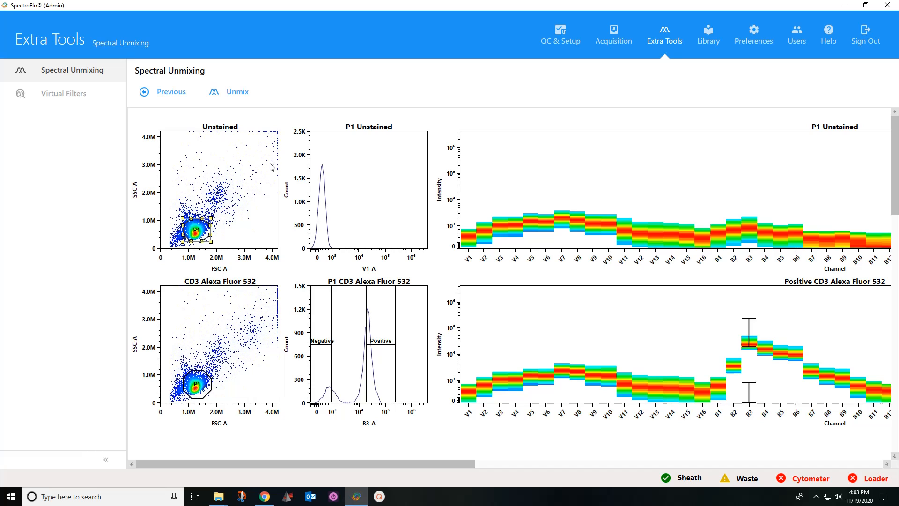
- Unmix the samples, export the unmixed FCS files to the Desktop directory, and dismiss the completion message
left_click(240, 93)
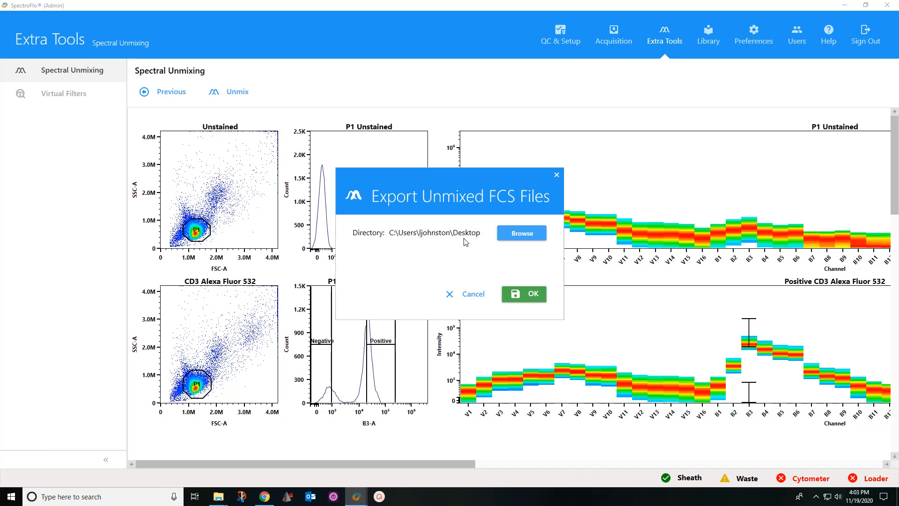
left_click(525, 294)
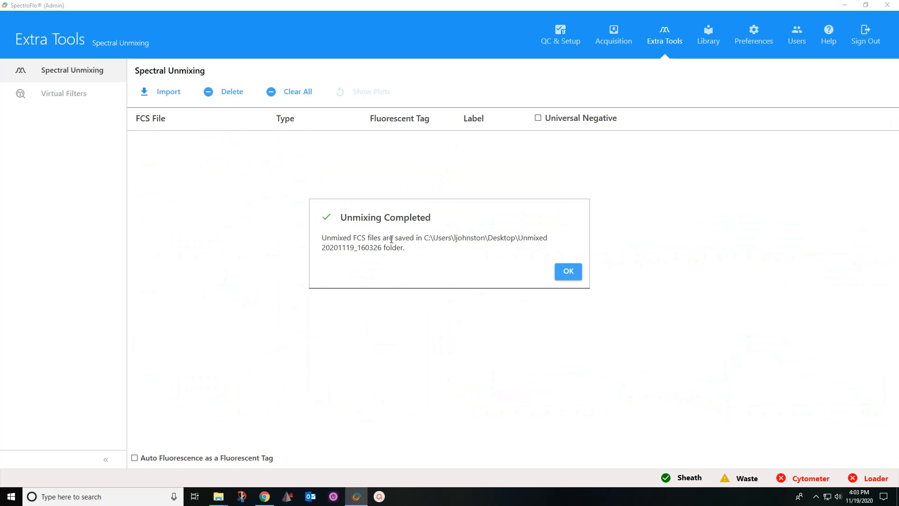
left_click(573, 273)
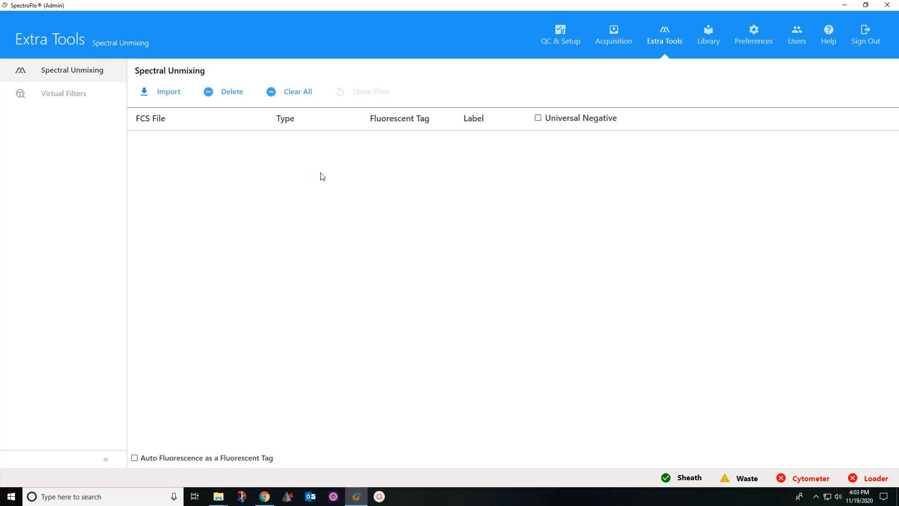